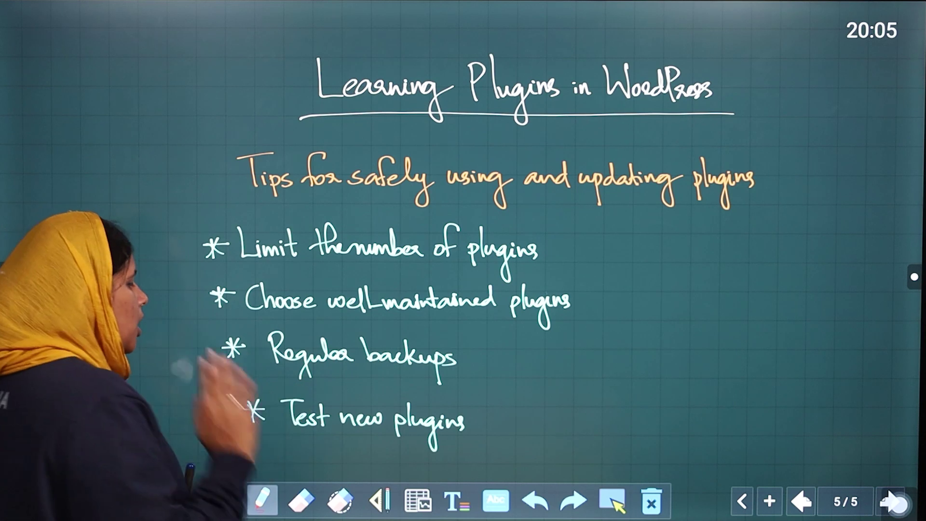
mouse_move(338, 420)
mouse_down()
mouse_move(414, 485)
mouse_move(289, 341)
mouse_move(351, 293)
mouse_move(622, 294)
mouse_move(248, 244)
mouse_move(279, 165)
mouse_move(819, 193)
mouse_move(511, 175)
mouse_up()
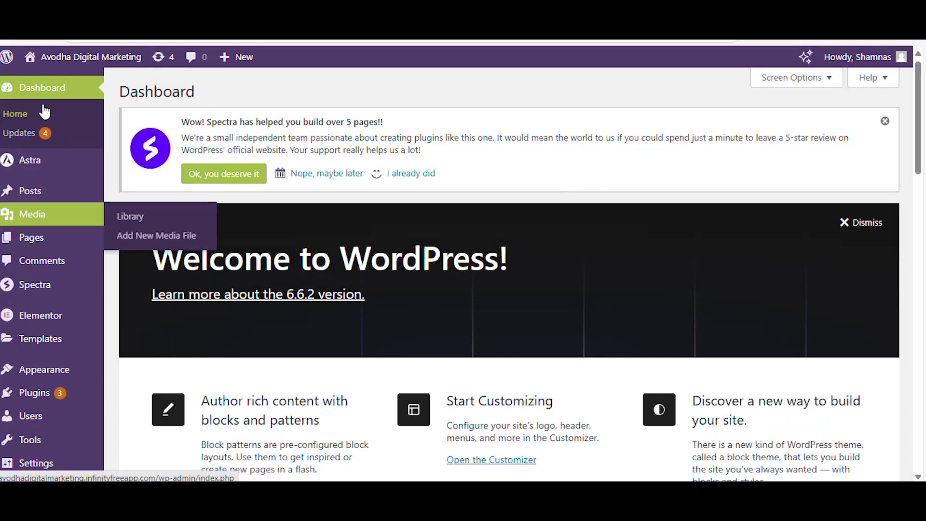
- Open the list of installed plugins and go on to the page for adding a new plugin
mouse_move(89, 63)
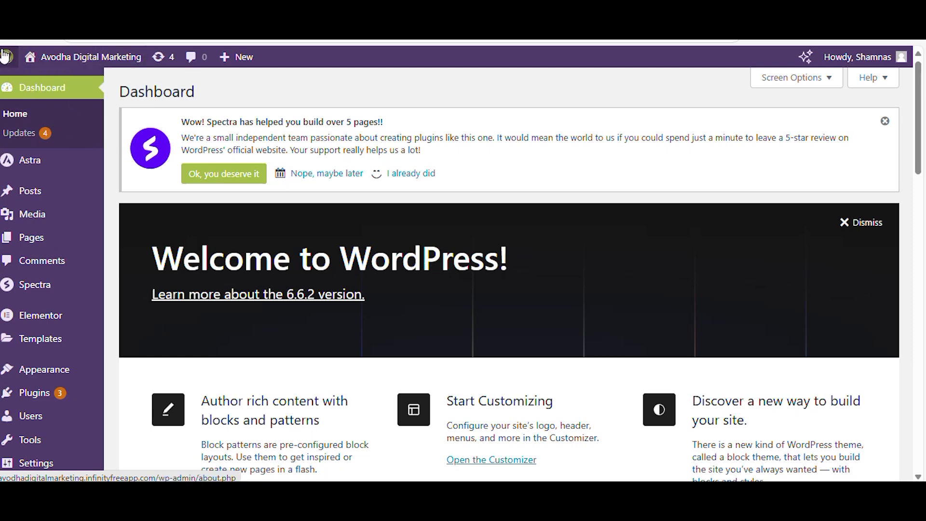
scroll(10, 179, down, 2)
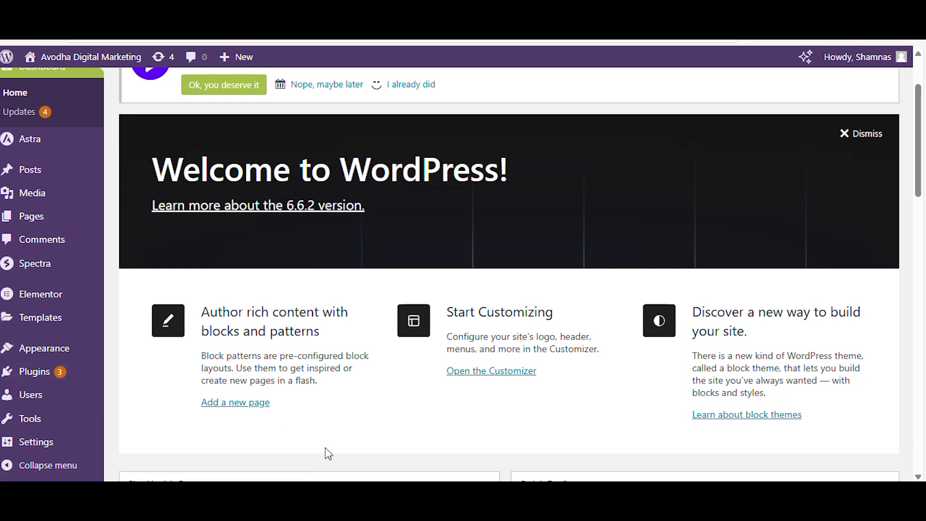
mouse_move(56, 379)
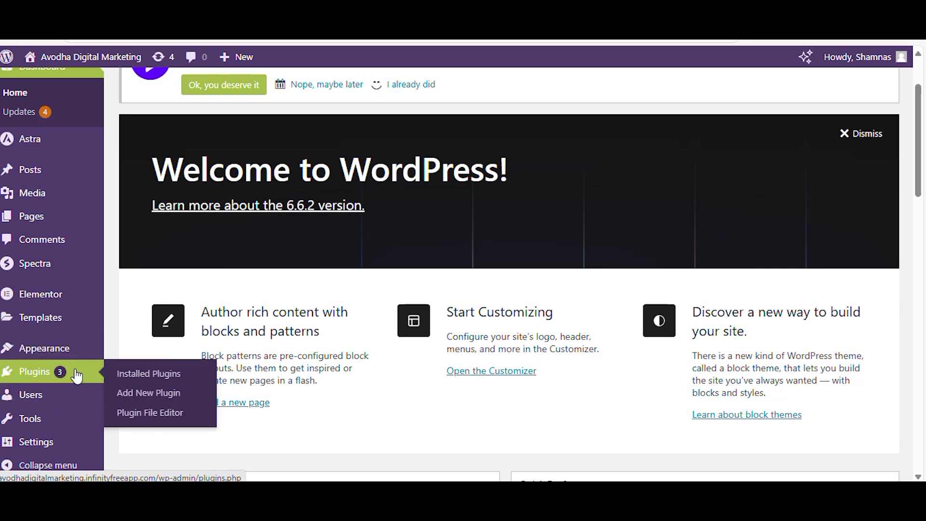
click(133, 379)
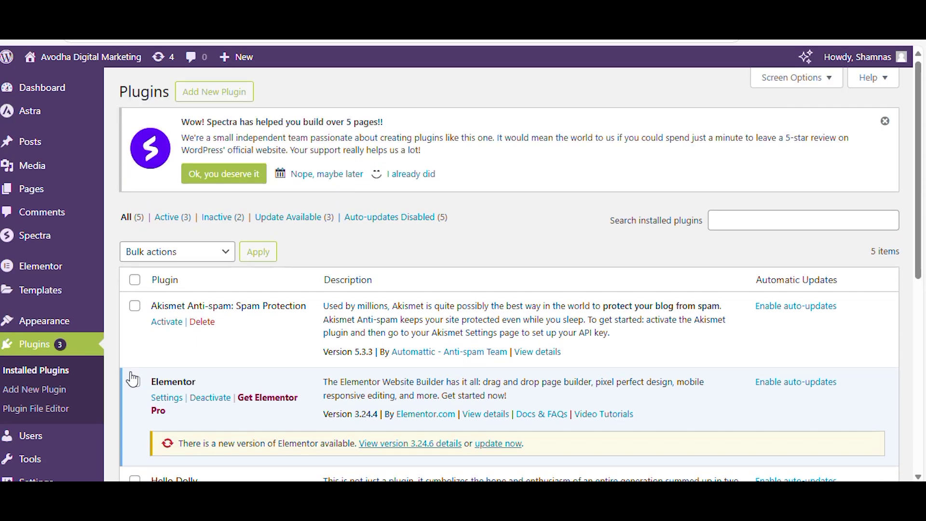
click(239, 95)
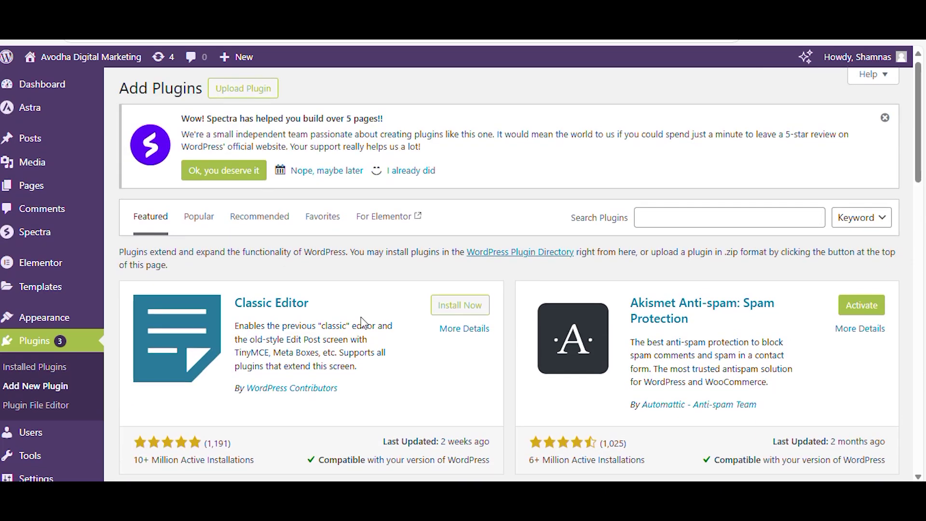
- Browse the featured plugins and popular tags, examining the plugins' ratings, active installations, update dates and compatibility
scroll(363, 323, down, 3)
scroll(363, 322, down, 10)
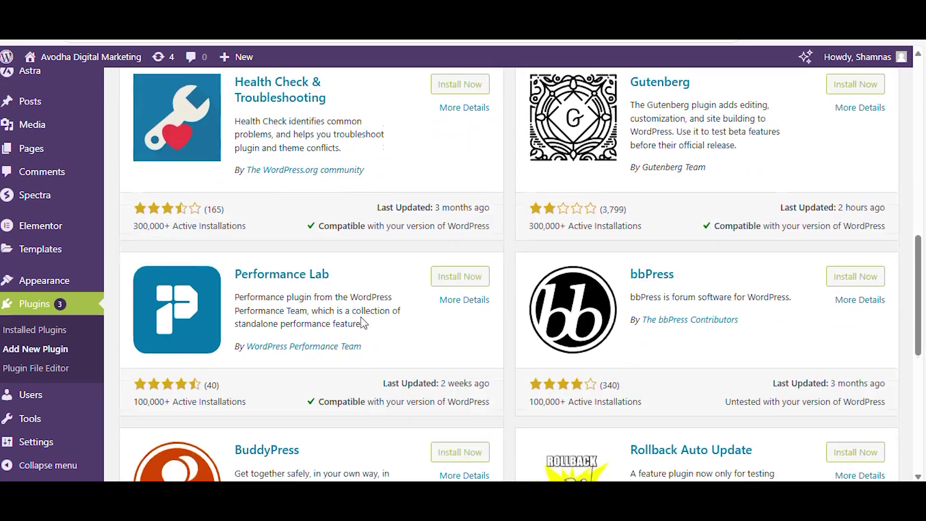
scroll(363, 322, down, 5)
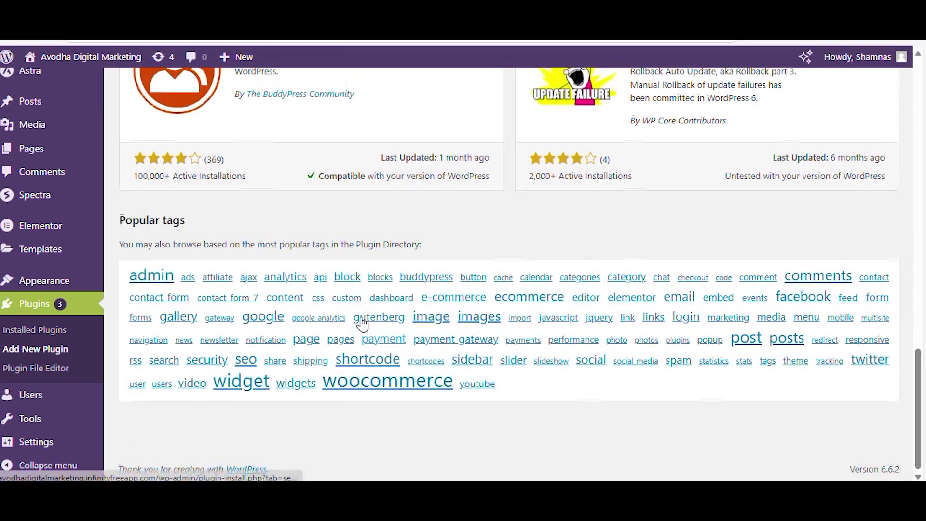
scroll(363, 322, up, 20)
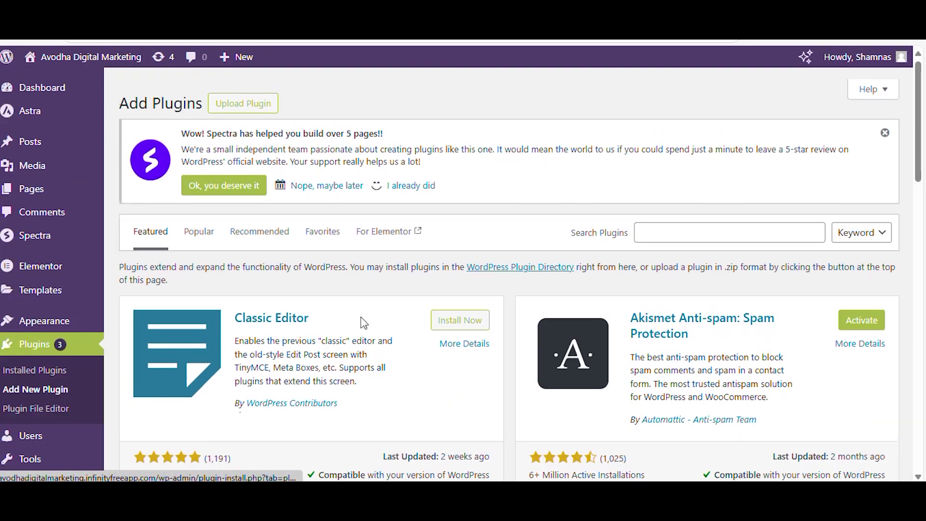
scroll(410, 376, down, 1)
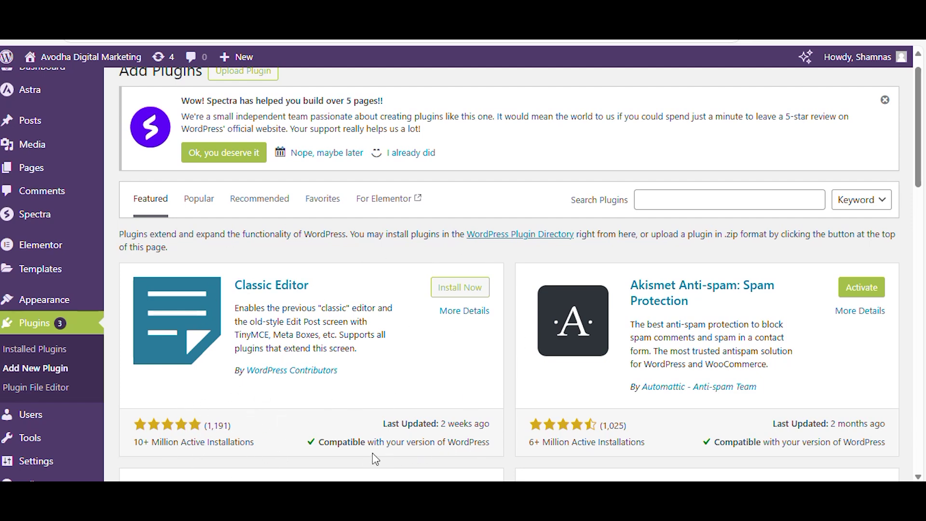
scroll(486, 438, down, 1)
scroll(486, 438, down, 6)
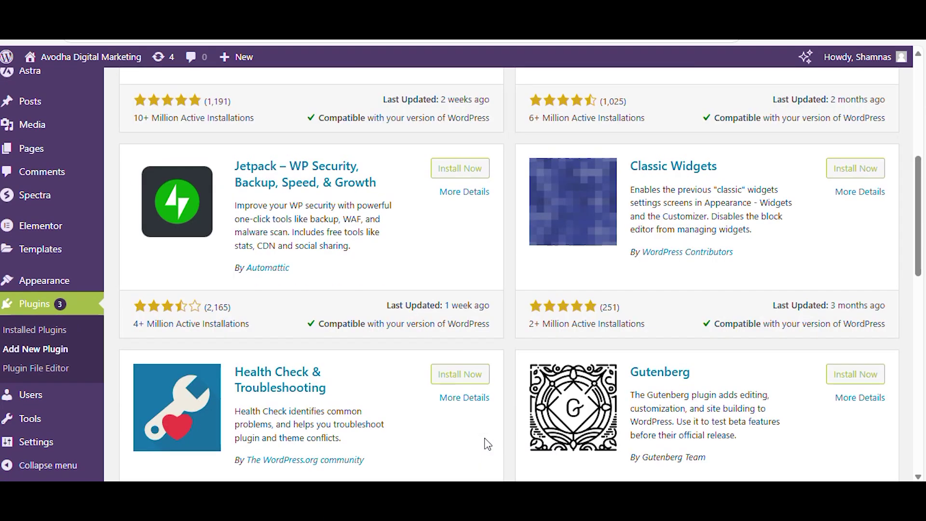
scroll(487, 444, up, 6)
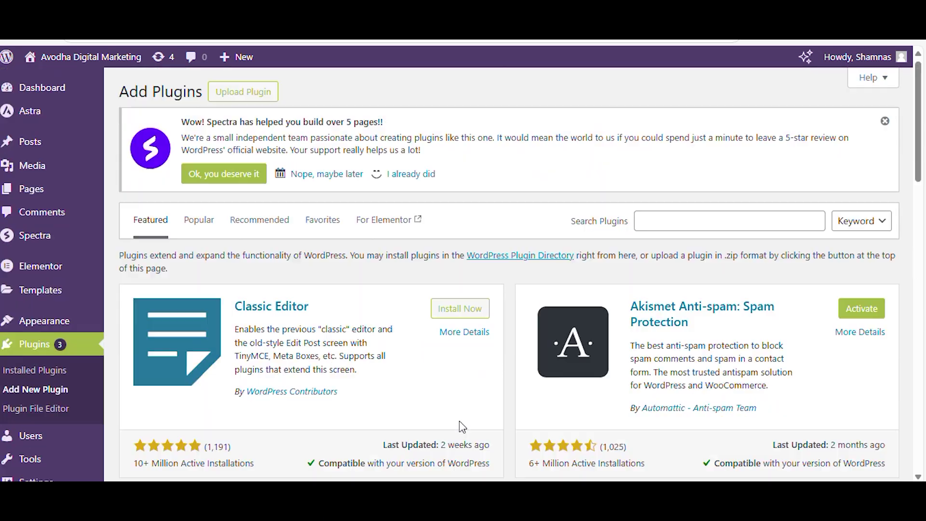
- Install the Classic Editor plugin from the featured plugins and activate it
scroll(463, 425, down, 2)
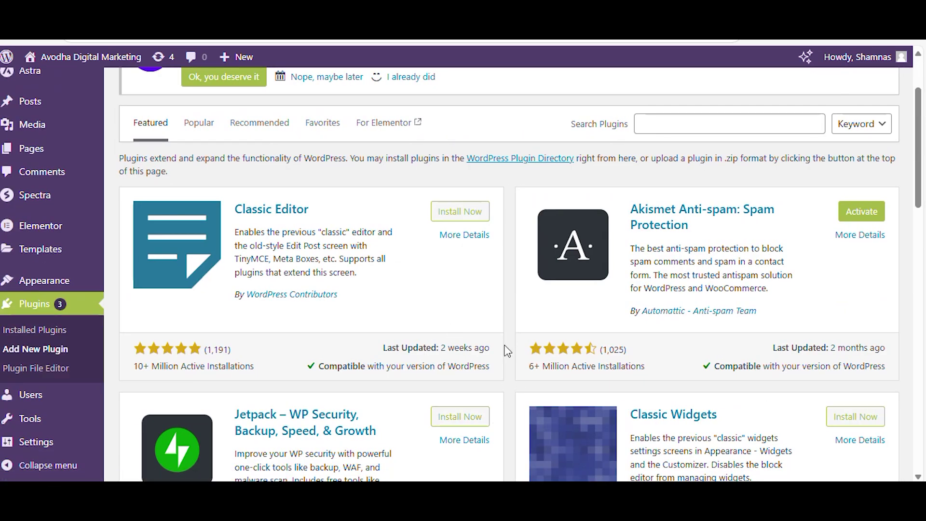
click(455, 215)
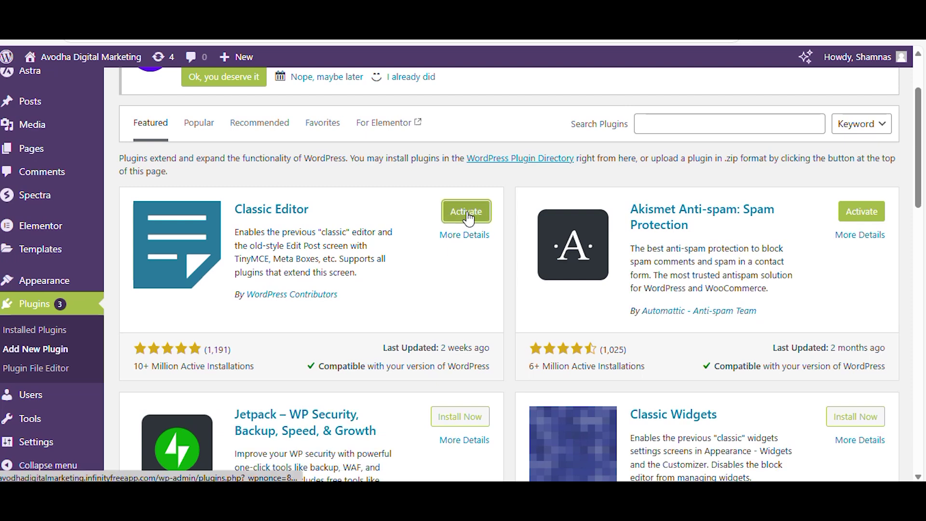
click(467, 213)
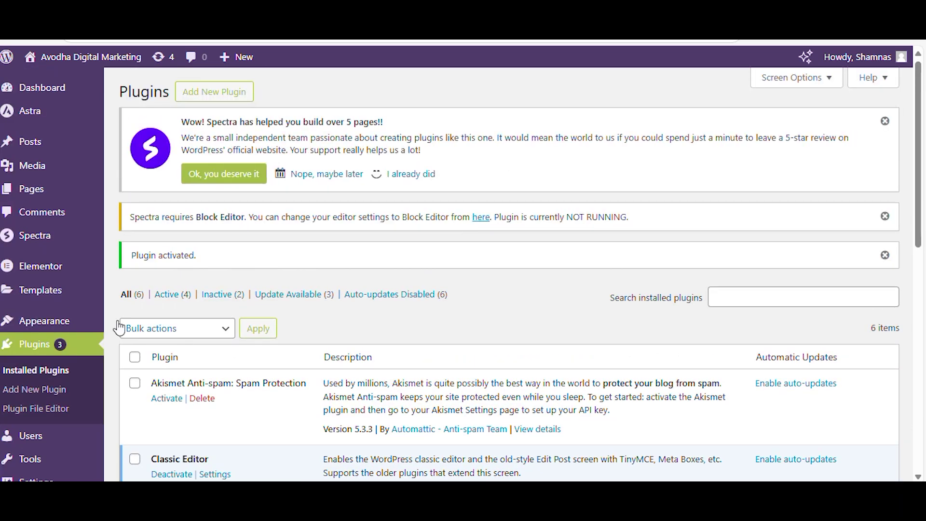
- Review the installed plugins, examining their activation options, automatic update settings and available new versions
scroll(499, 319, down, 1)
scroll(499, 318, down, 3)
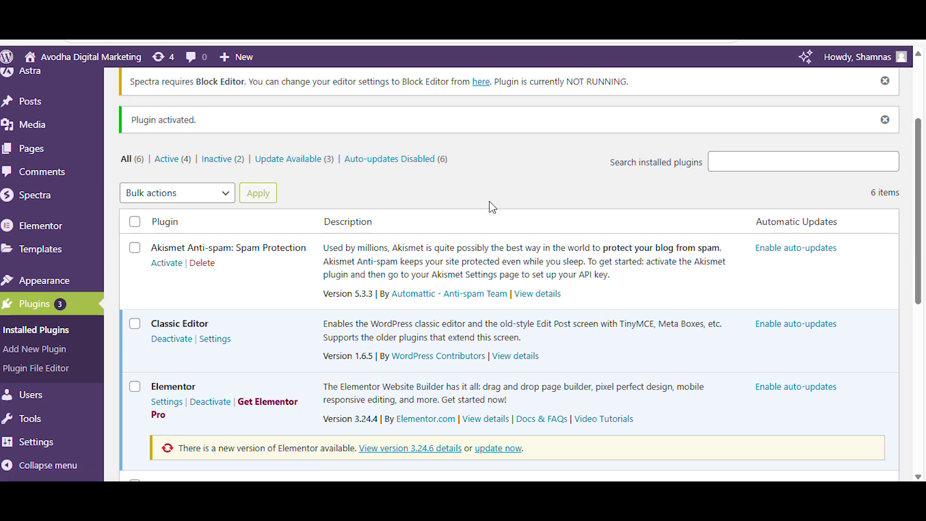
scroll(237, 241, down, 1)
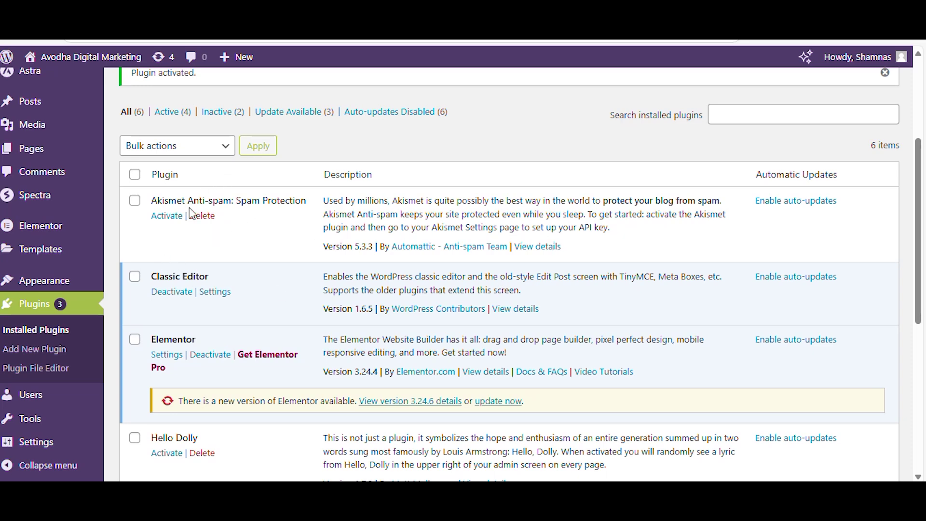
scroll(406, 314, down, 3)
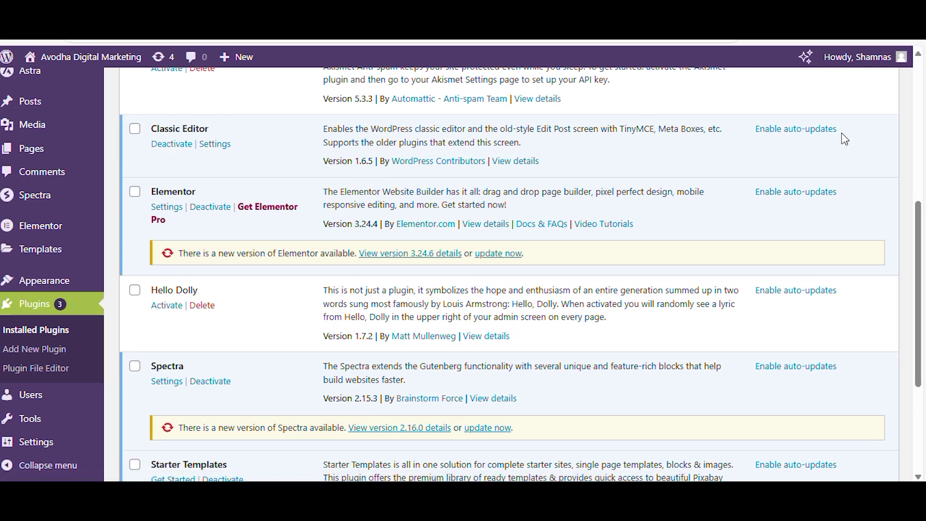
scroll(380, 302, down, 2)
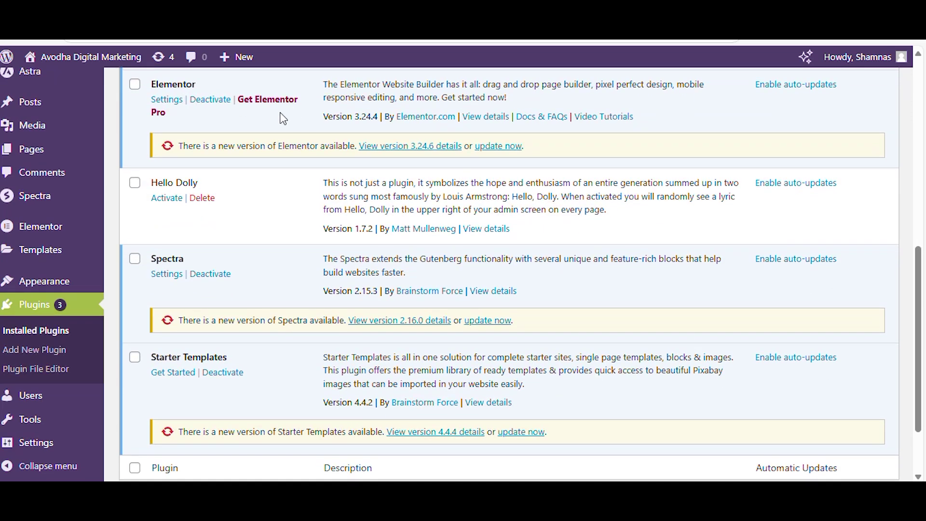
scroll(277, 120, up, 2)
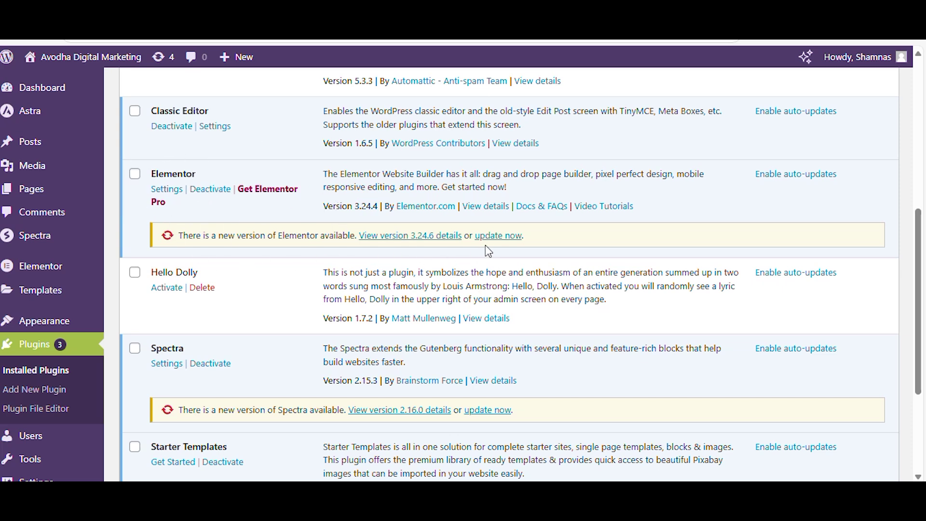
scroll(291, 389, down, 1)
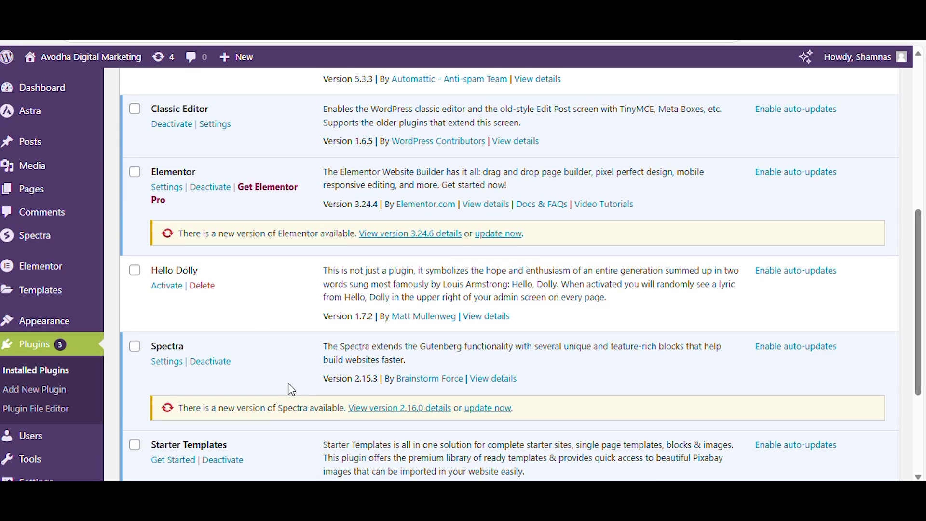
scroll(291, 389, down, 2)
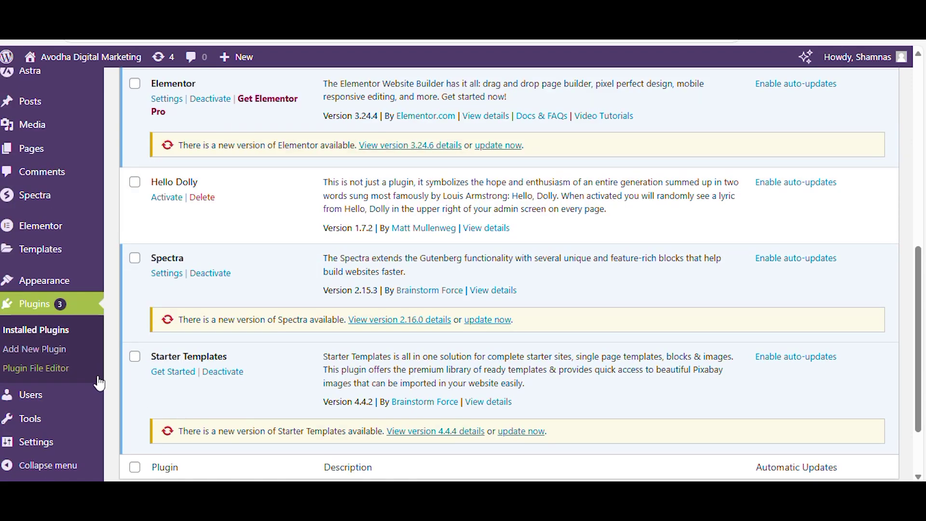
- Select the Elementor plugin and update it to version 3.24.6
scroll(360, 358, down, 2)
scroll(357, 366, up, 4)
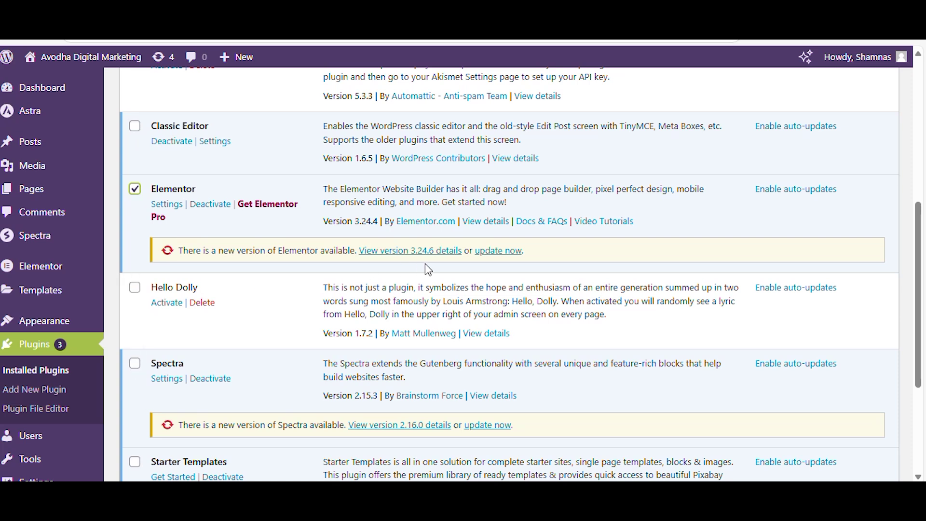
click(499, 251)
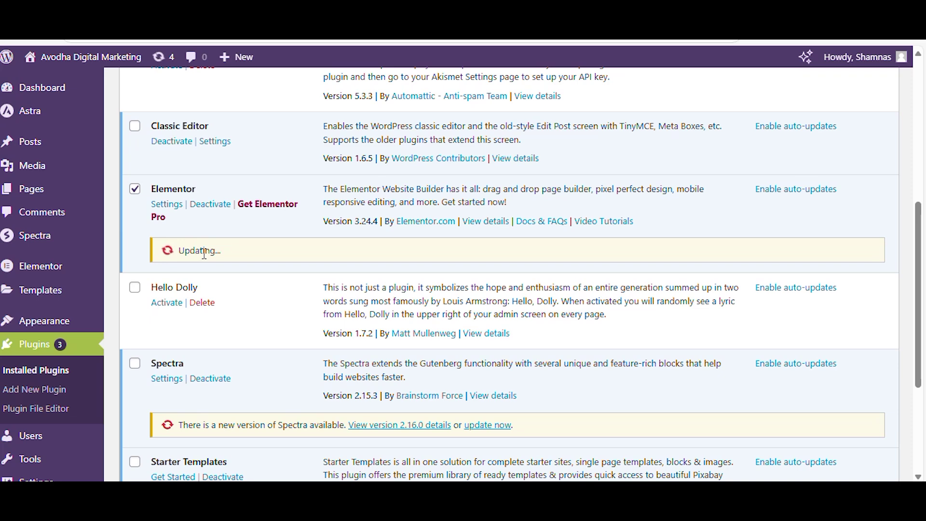
scroll(205, 255, down, 2)
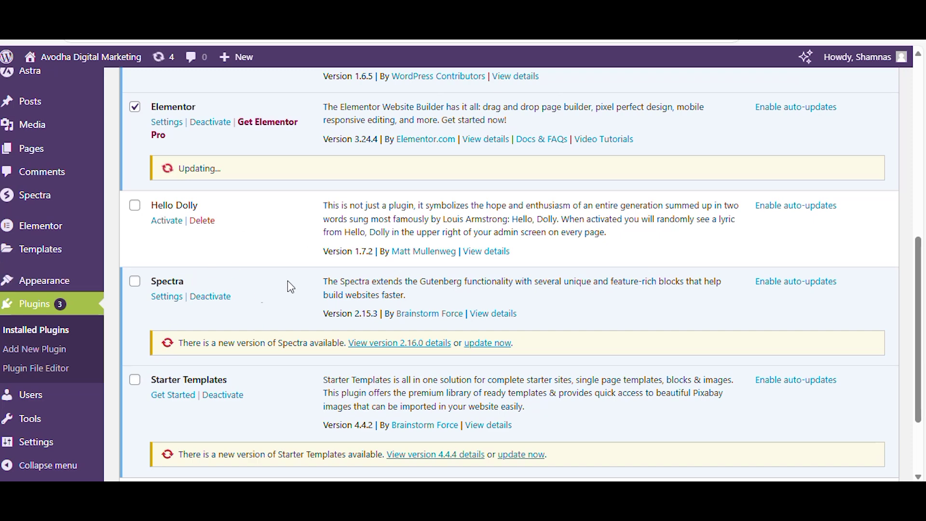
scroll(416, 258, down, 1)
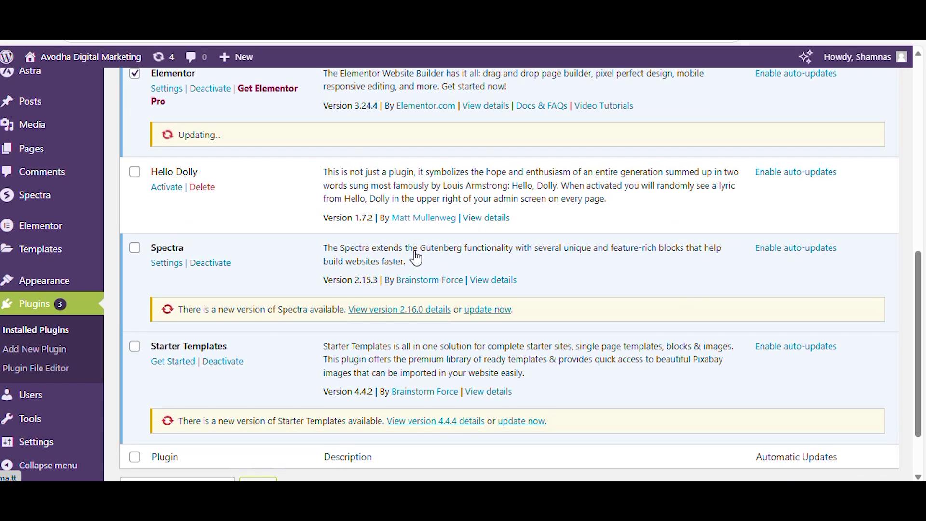
scroll(416, 251, down, 2)
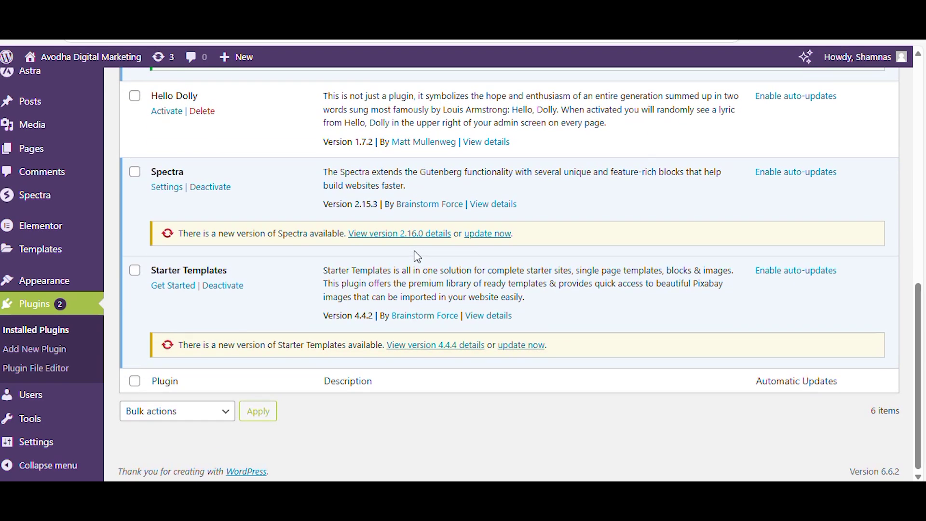
click(225, 411)
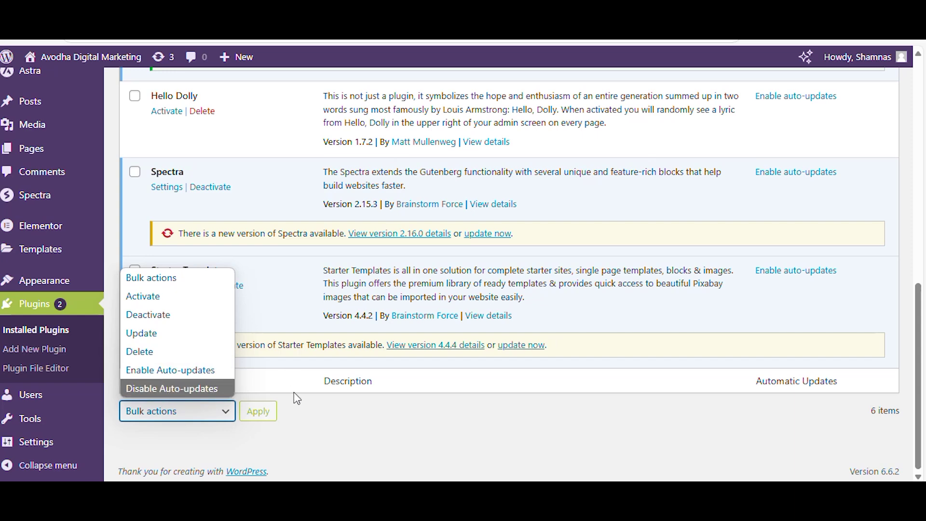
click(400, 455)
drag(391, 449, 254, 285)
scroll(254, 285, up, 2)
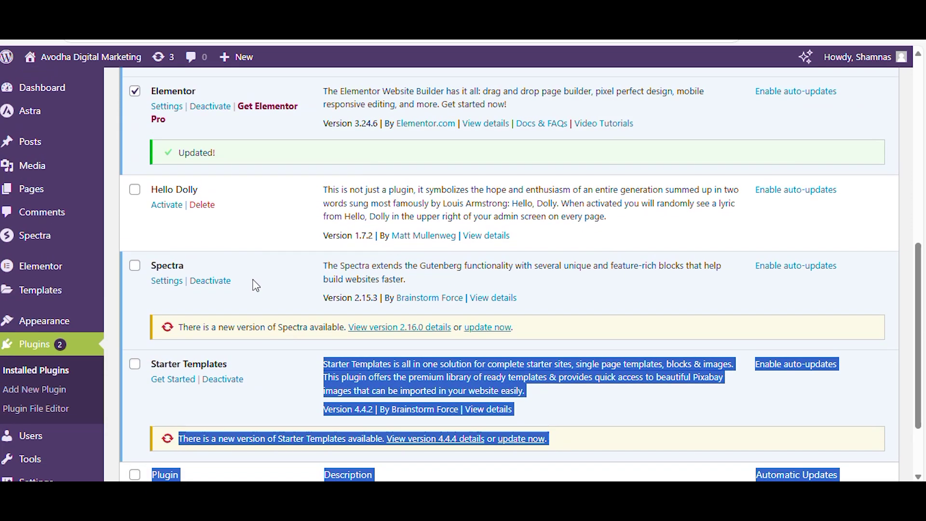
click(266, 236)
scroll(266, 236, up, 1)
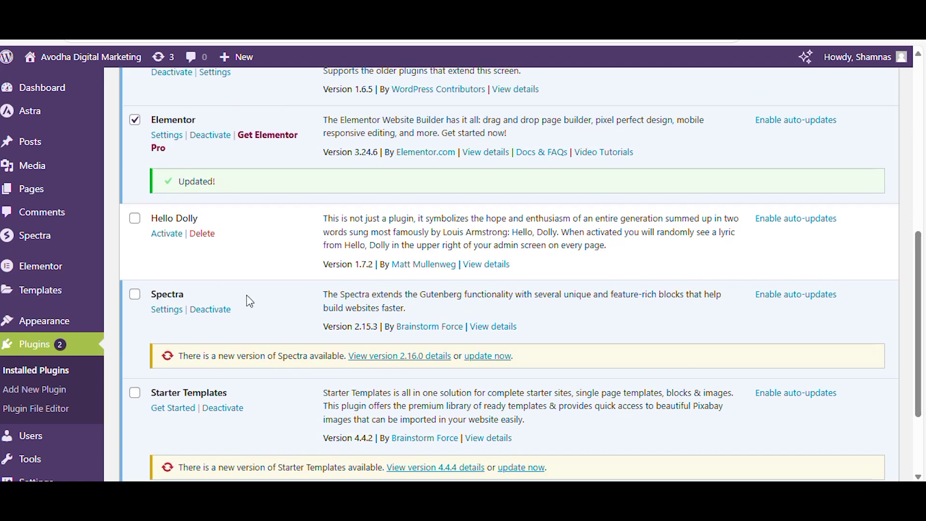
- Select only the Spectra and Starter Templates plugins and apply the Update bulk action to them
scroll(247, 296, down, 2)
click(134, 208)
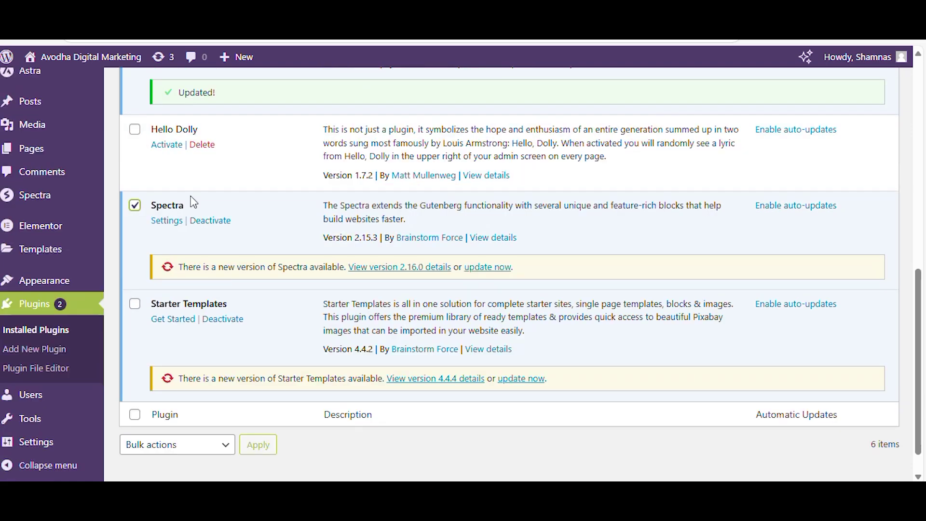
scroll(188, 201, up, 1)
scroll(207, 198, down, 2)
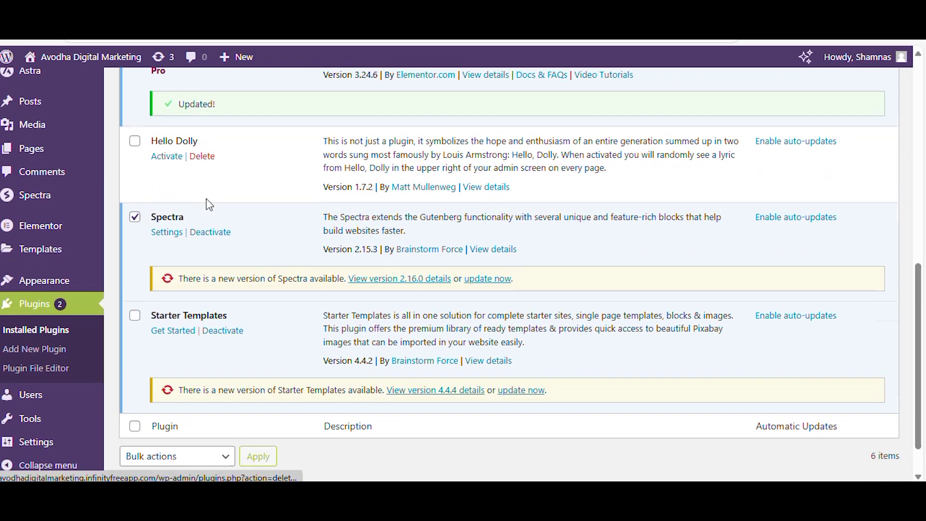
click(136, 270)
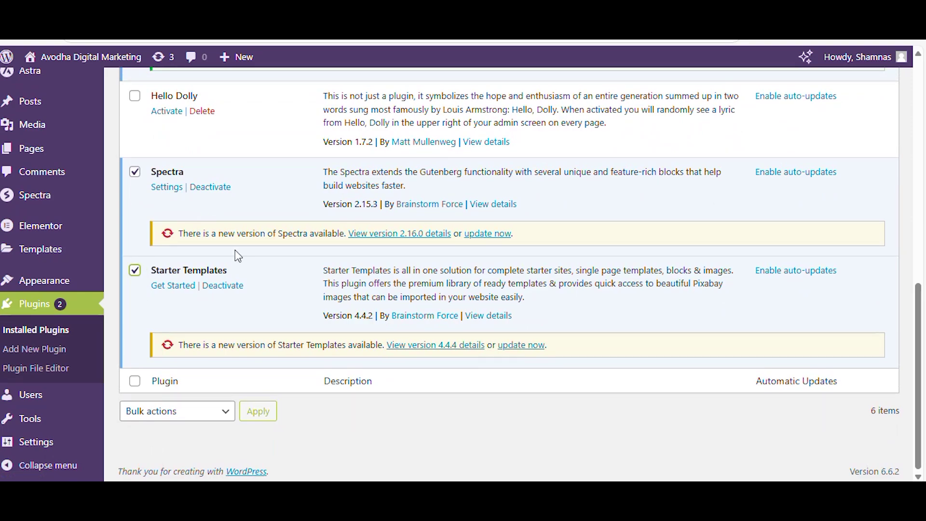
scroll(236, 253, up, 7)
scroll(236, 254, down, 7)
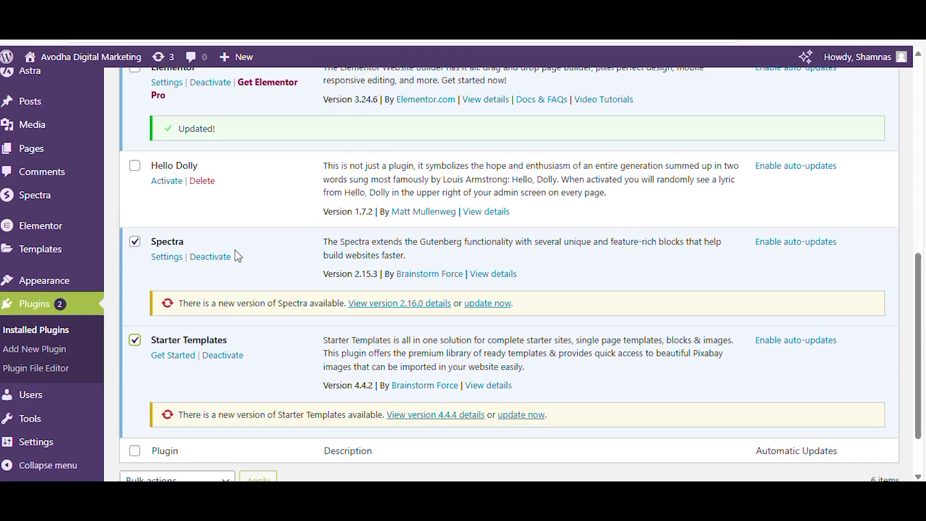
click(226, 413)
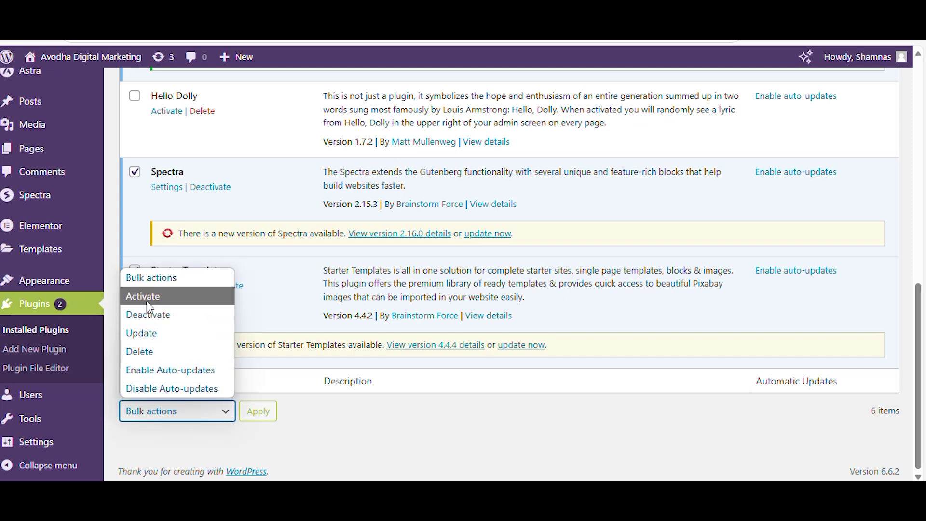
click(157, 338)
click(259, 416)
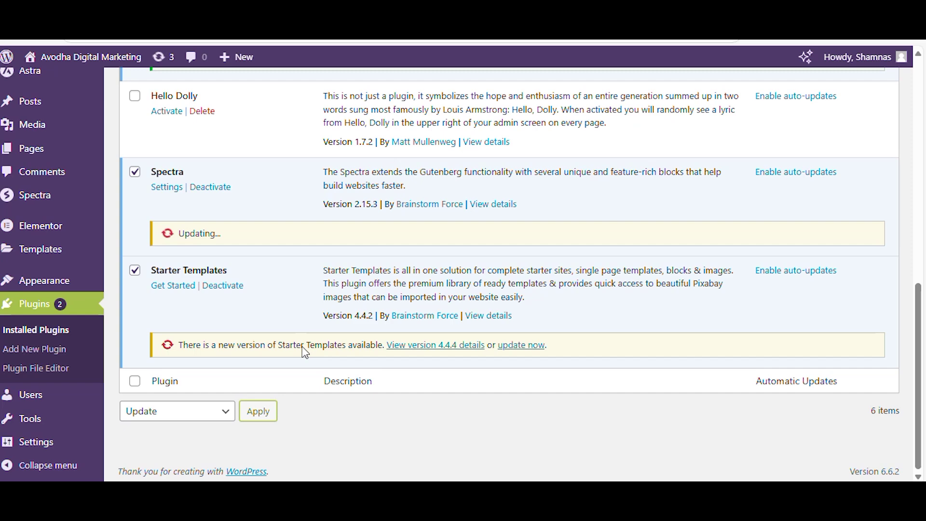
- Check the update status of each plugin in the installed plugins list
scroll(473, 249, up, 5)
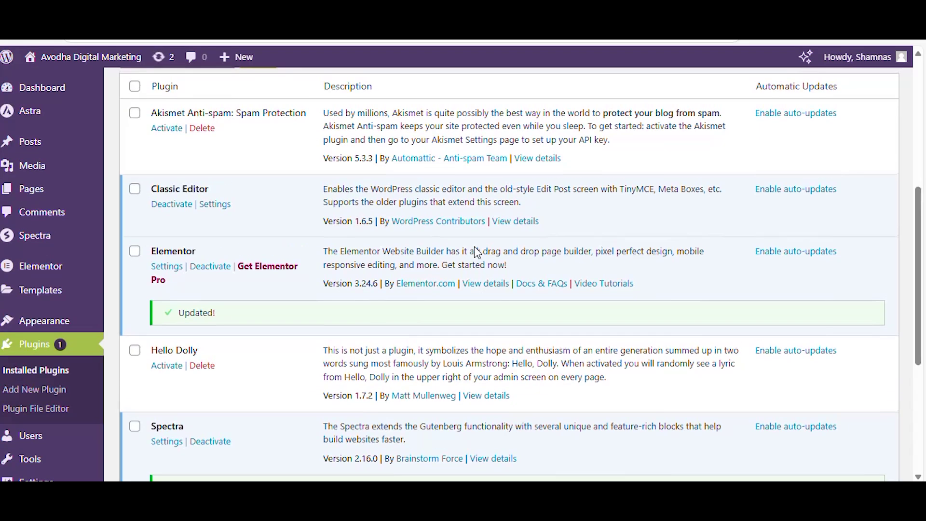
scroll(476, 247, up, 5)
scroll(476, 246, up, 1)
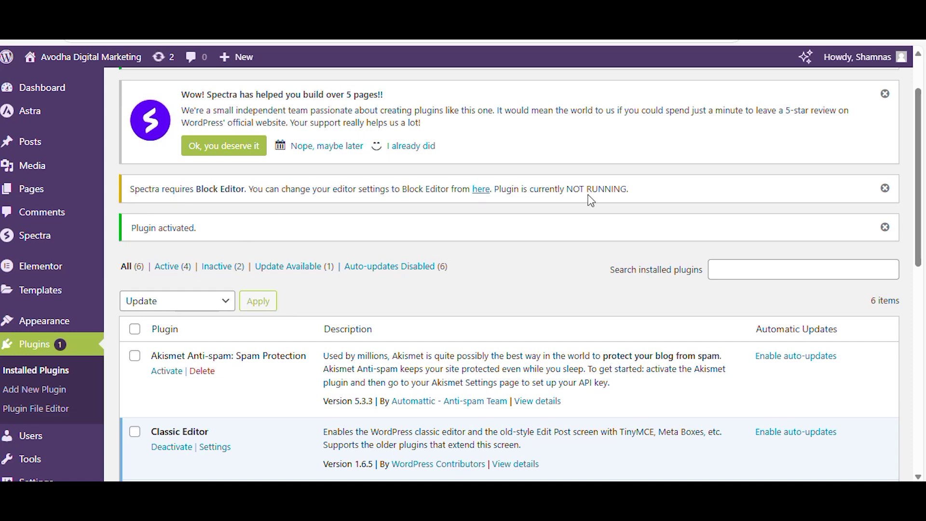
scroll(642, 318, down, 7)
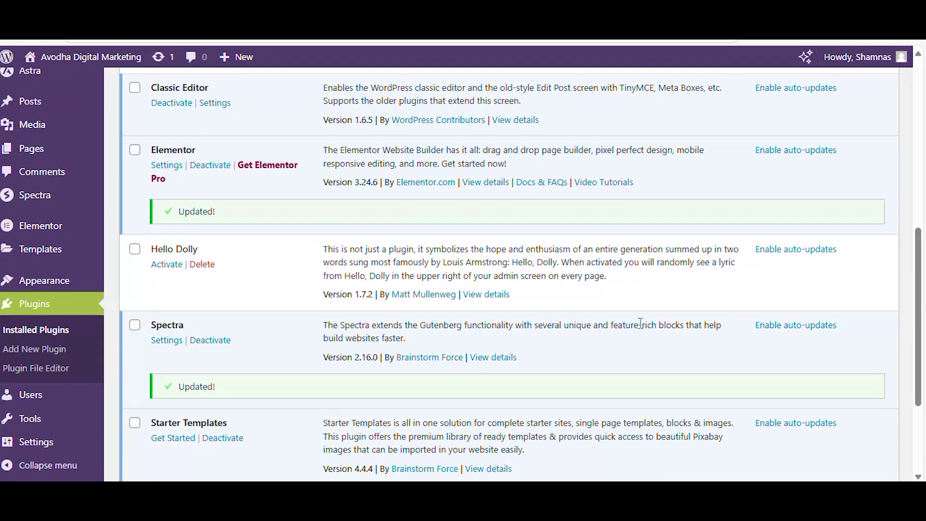
scroll(639, 323, down, 3)
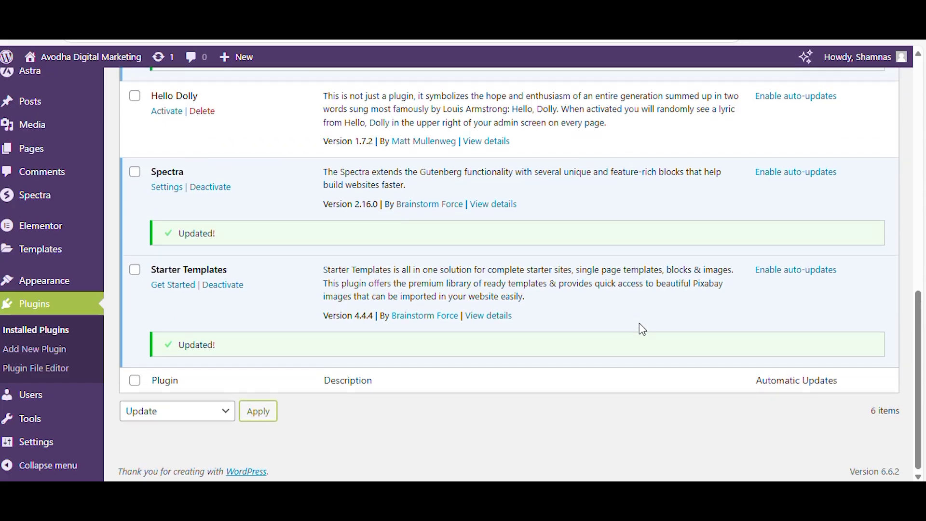